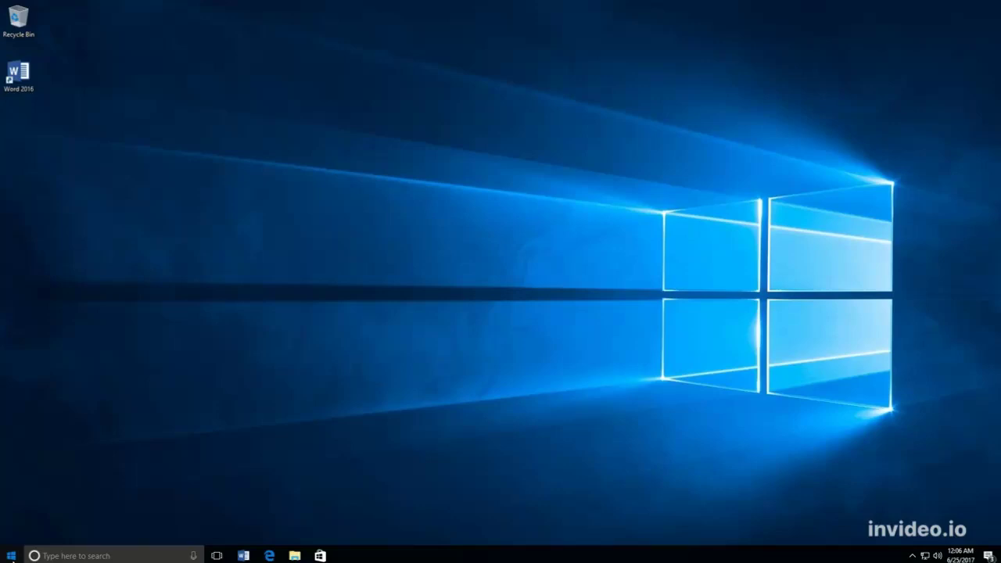
Launch Word 2016 and create a new blank document
left_click(10, 553)
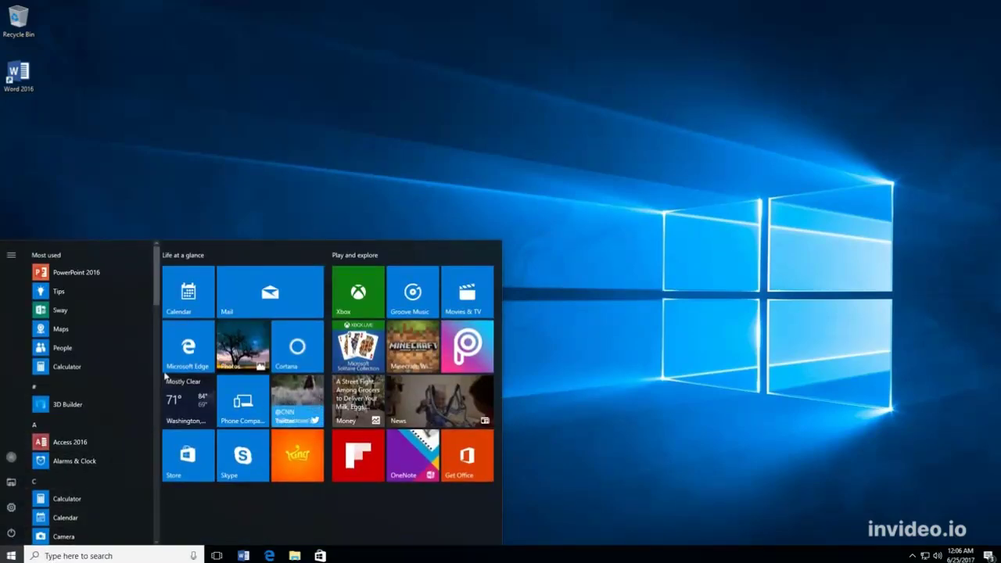
left_click_drag(154, 284, 148, 533)
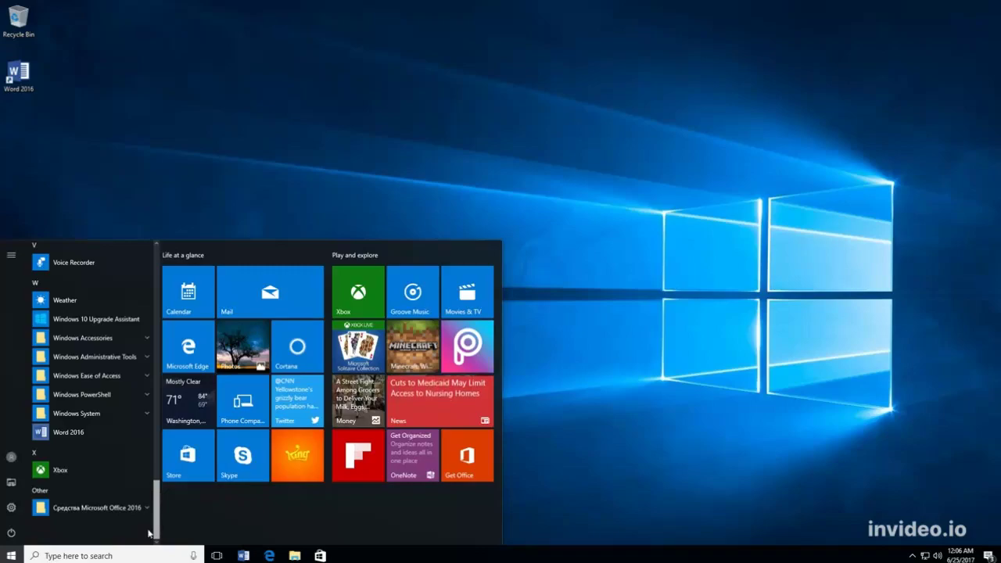
left_click(79, 432)
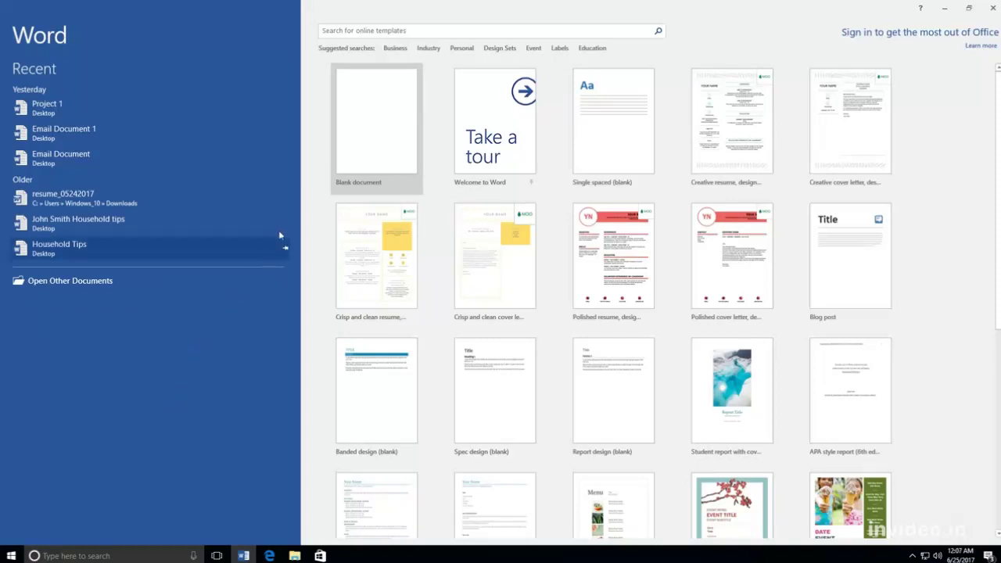
left_click(362, 128)
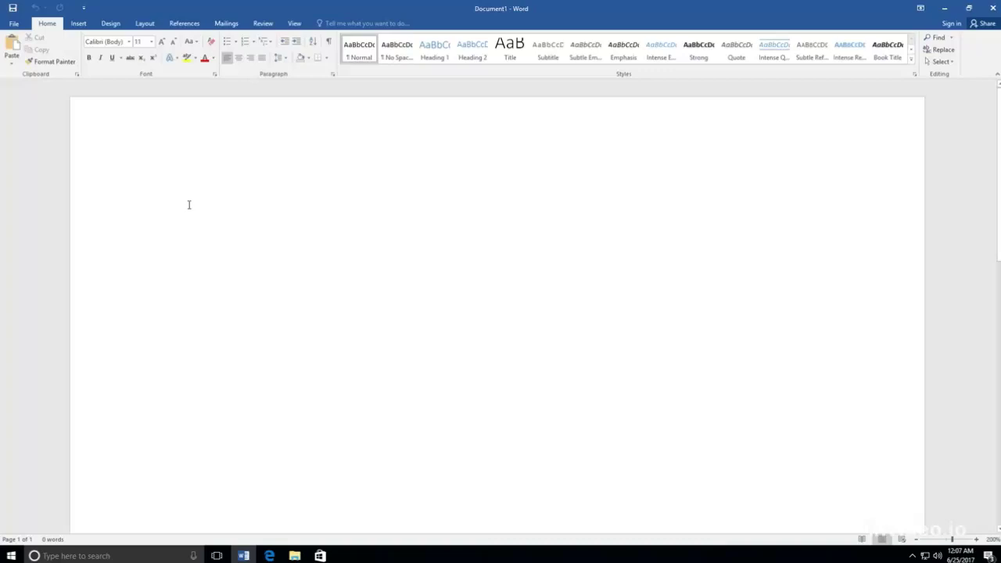
Enter the author's full name on the first line and the title "About Me" on the second line
type("Jim S")
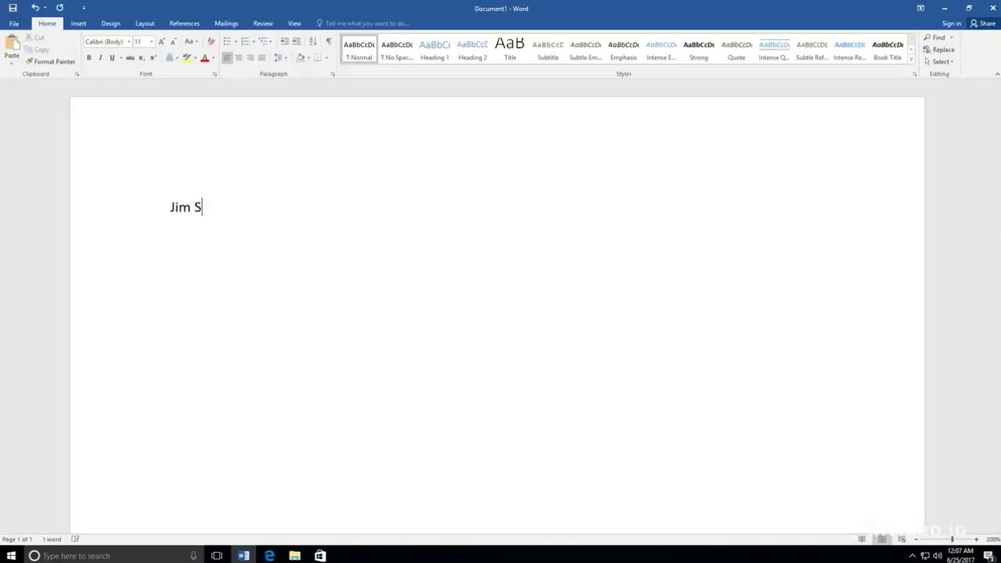
type("mith")
key("Return")
type("About")
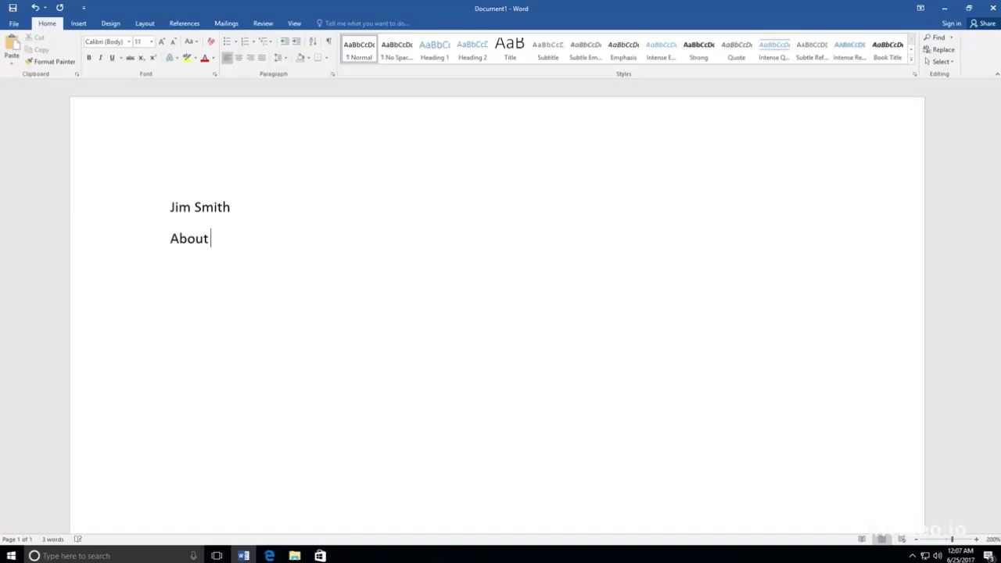
type(" Me")
key("Return")
Begin an indented paragraph introducing the author by first name, followed by "I am from Kentucky. I work in a clunic in Washington."
key("Tab")
type("My name is Jim")
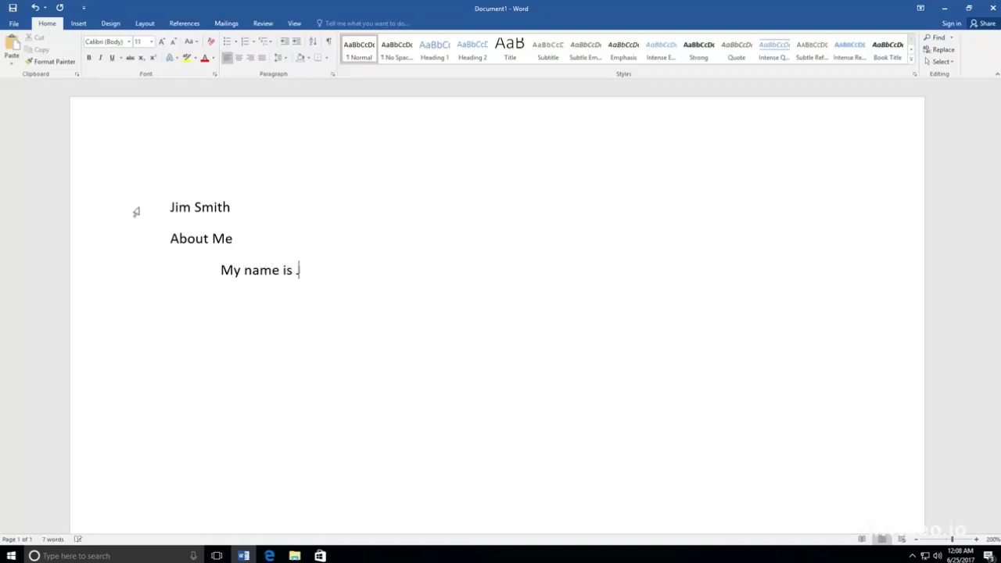
type(". I am from Kentu")
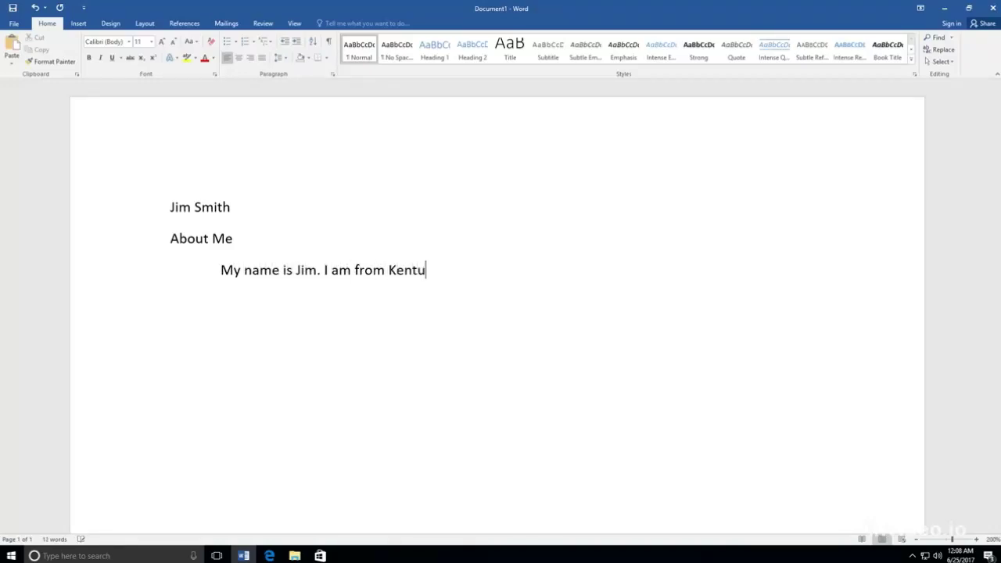
type("cky. I work in a c")
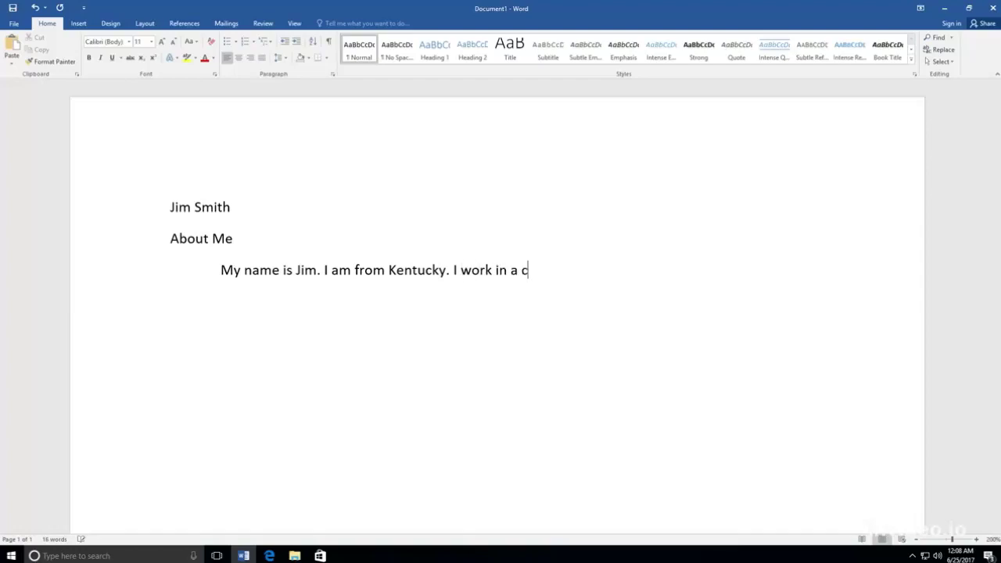
type("lunic in Washington. ")
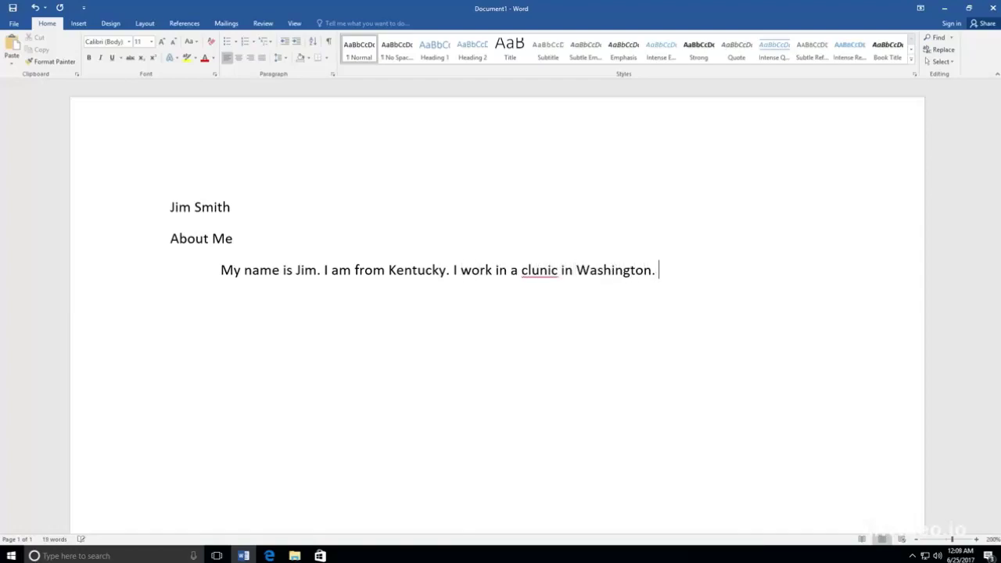
Continue the paragraph with "At the clinic I use computers to record patient information. I like my job."
type("At the clini")
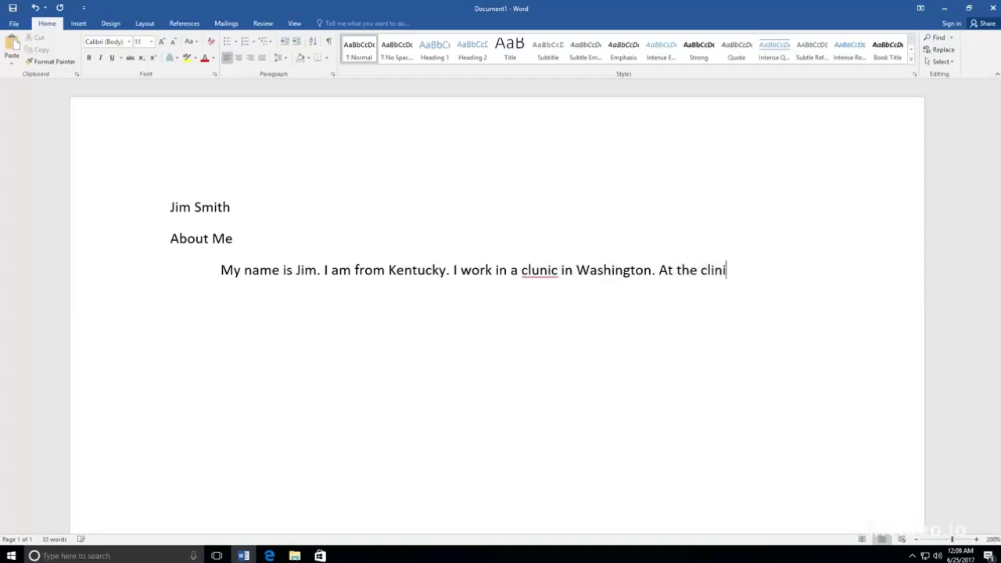
type("c I use computers to r")
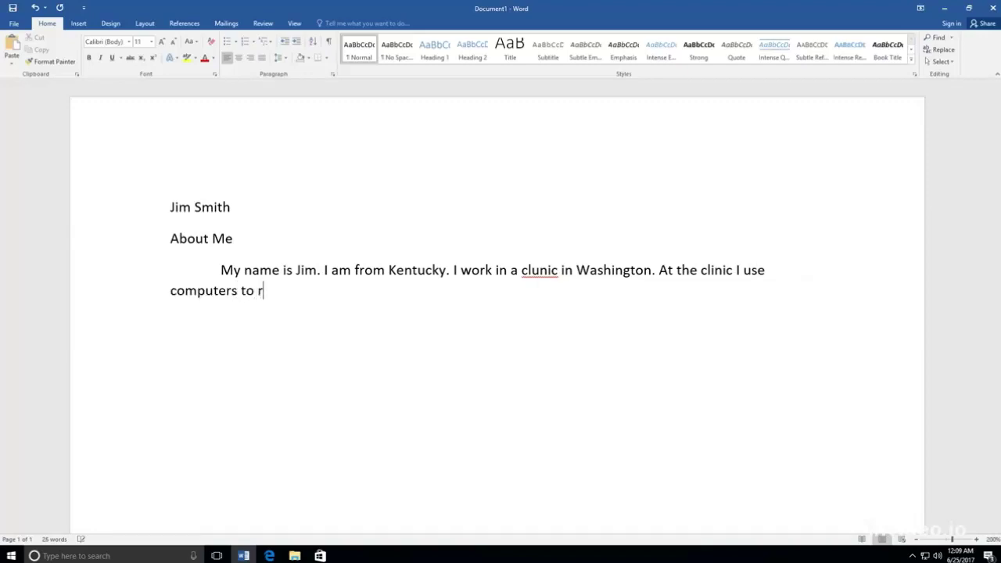
type("ecord patient information. ")
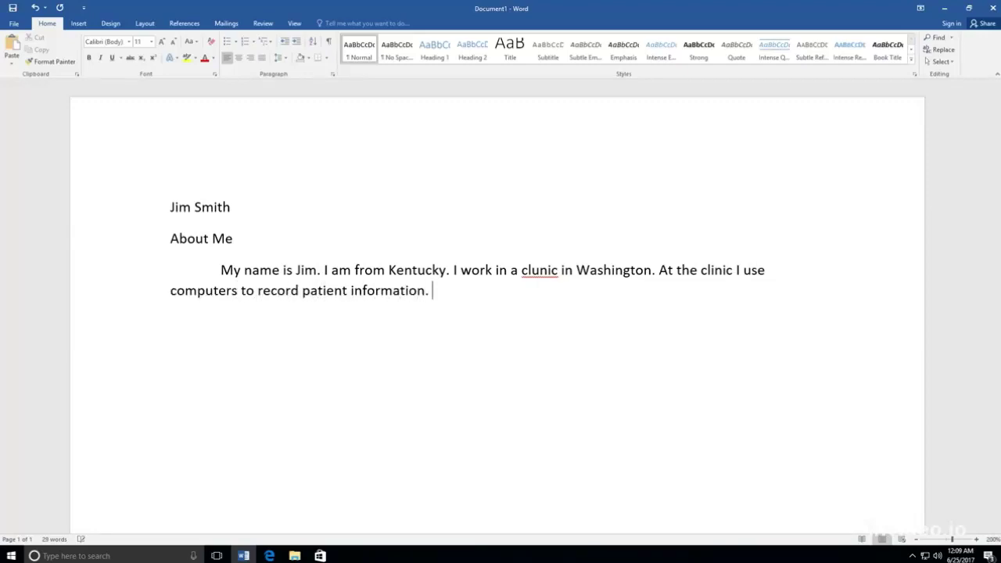
type("I like my job.")
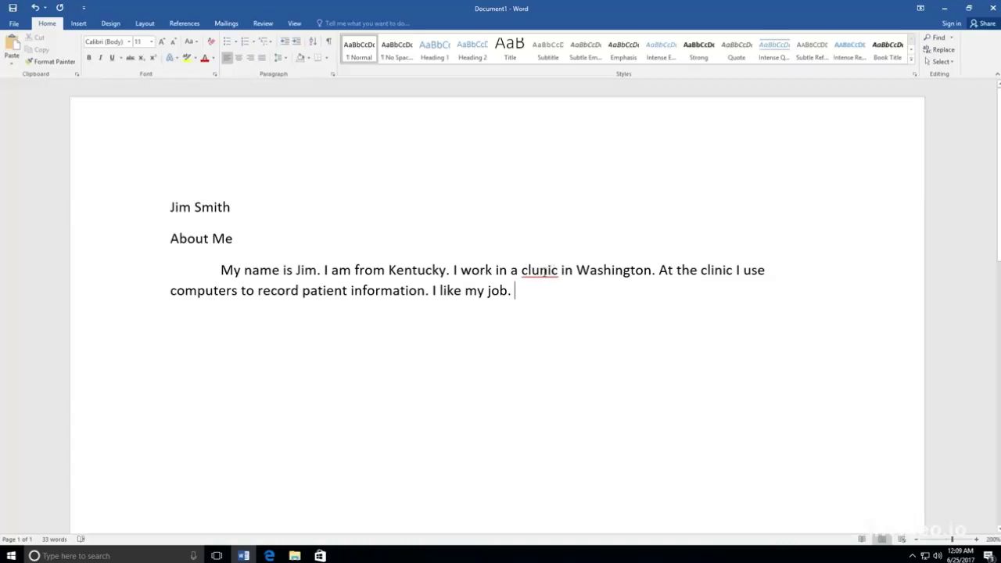
Correct the misspelled word "clunic" to "clinic" and center the "About Me" title
right_click(548, 268)
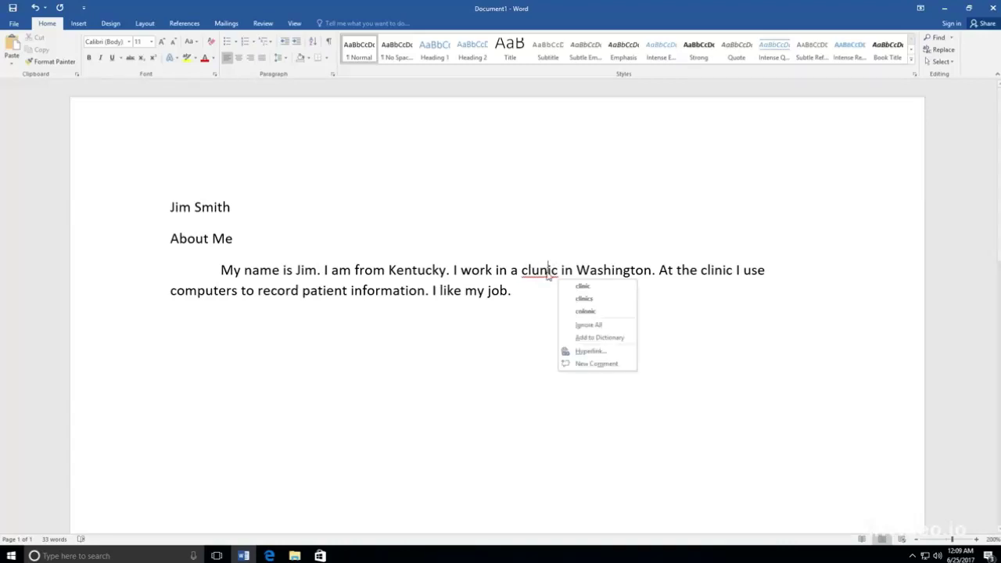
left_click(594, 286)
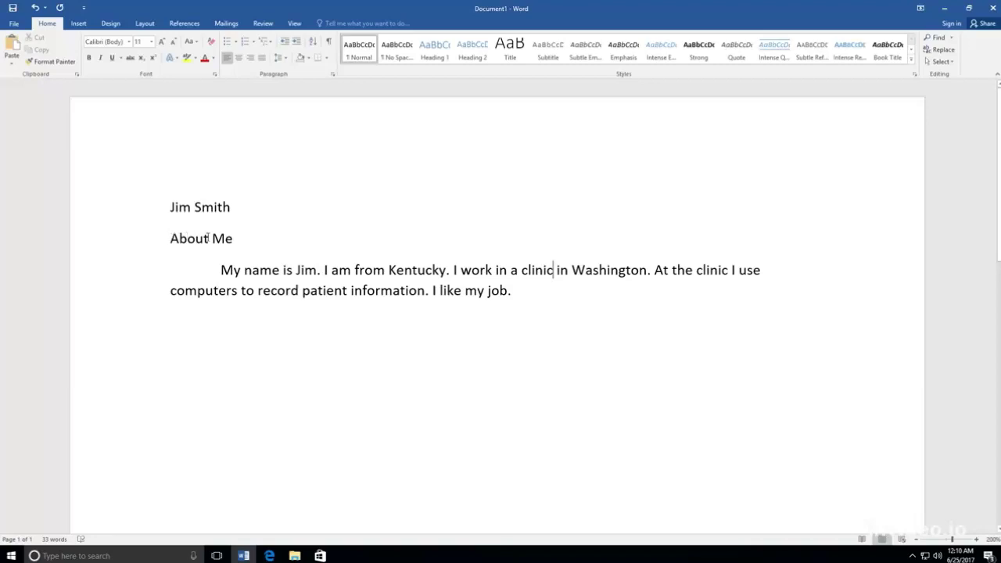
left_click_drag(169, 237, 238, 239)
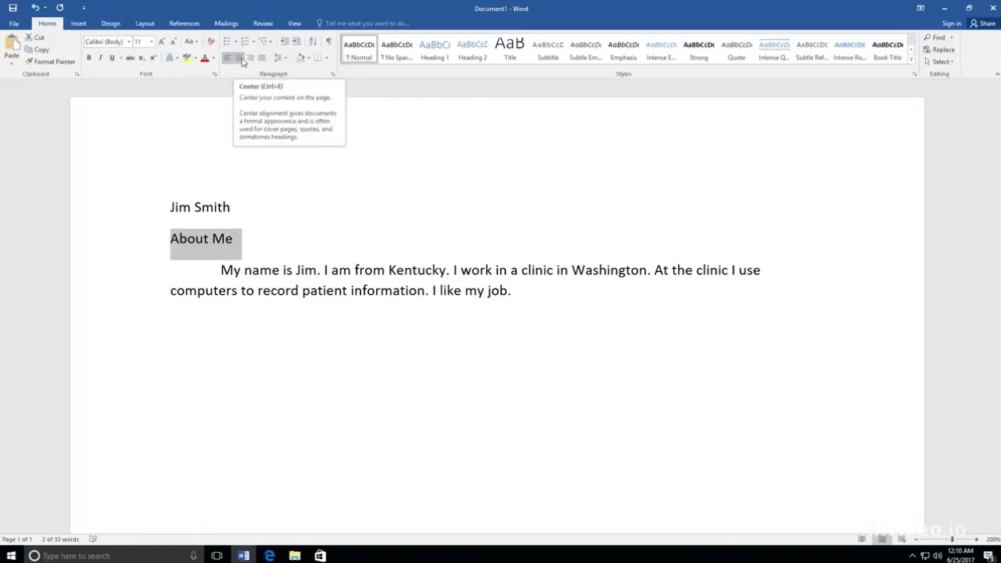
left_click(240, 58)
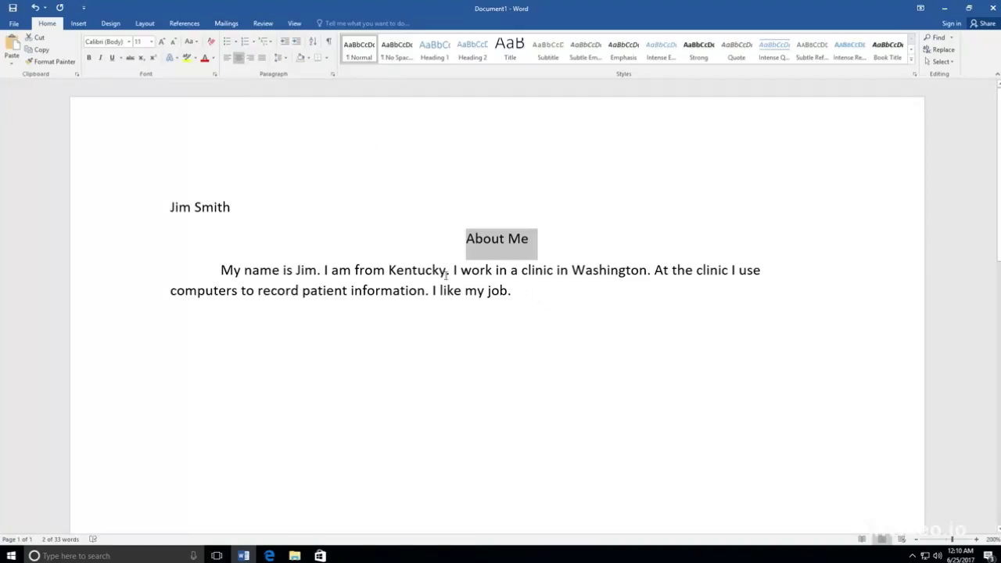
Set the line spacing of the entire document to 2.0
left_click(256, 212)
left_click_drag(208, 204, 159, 198)
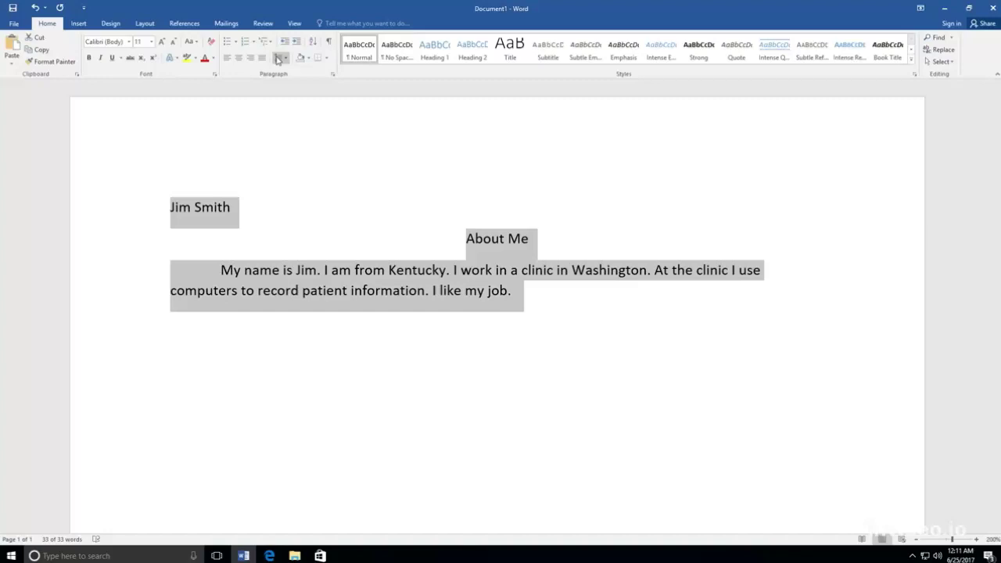
left_click(286, 61)
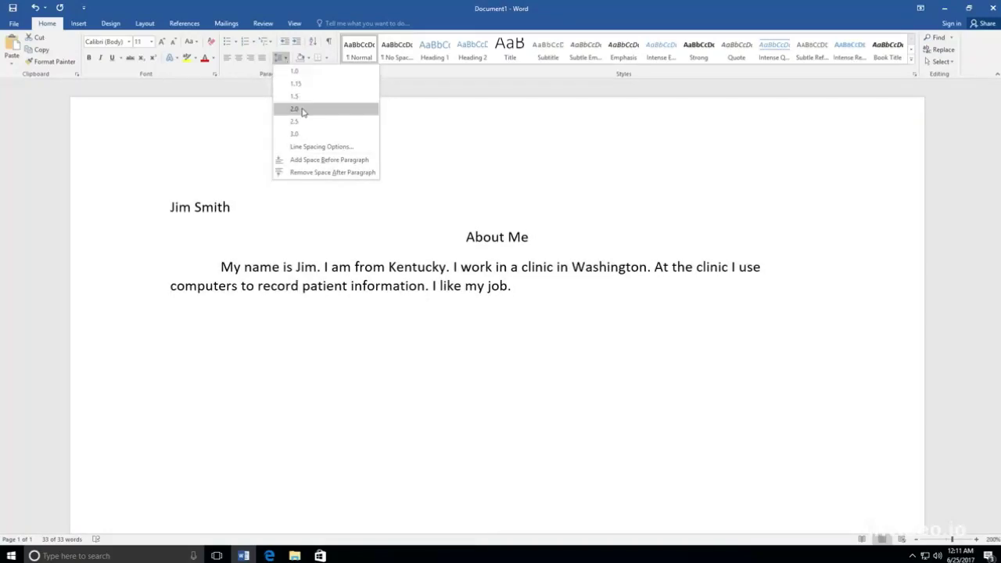
left_click(300, 112)
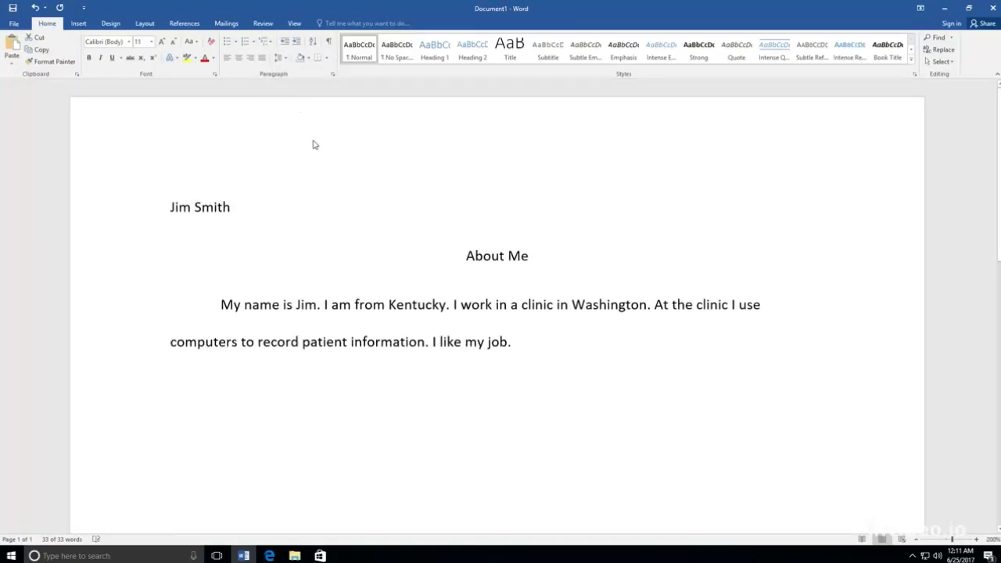
key("ctrl+a")
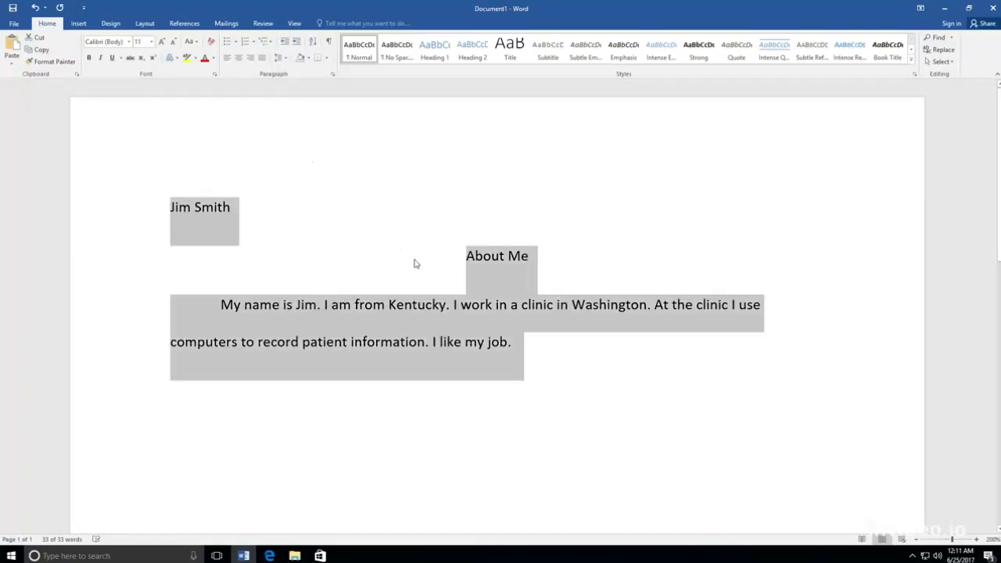
left_click(543, 346)
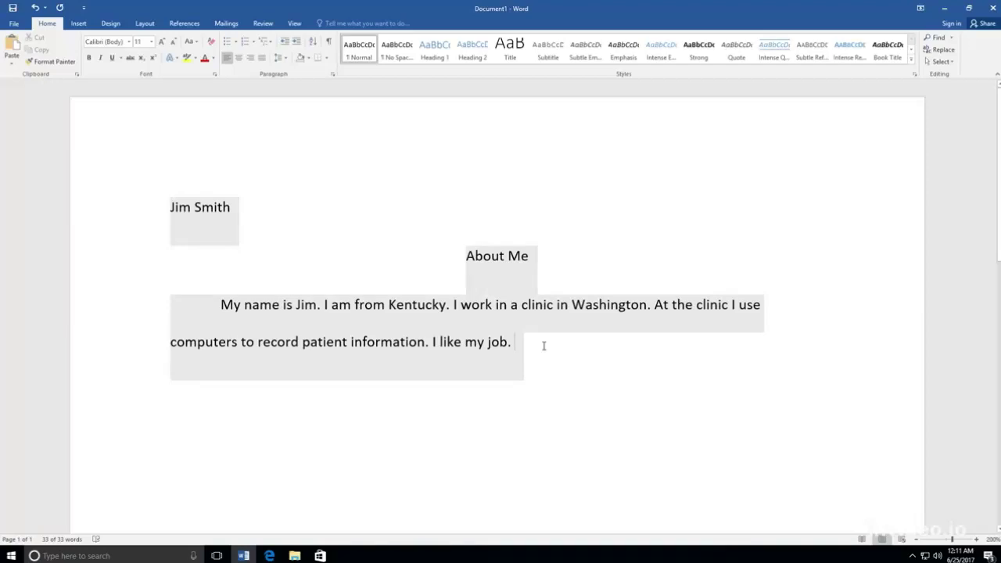
left_click_drag(544, 345, 543, 345)
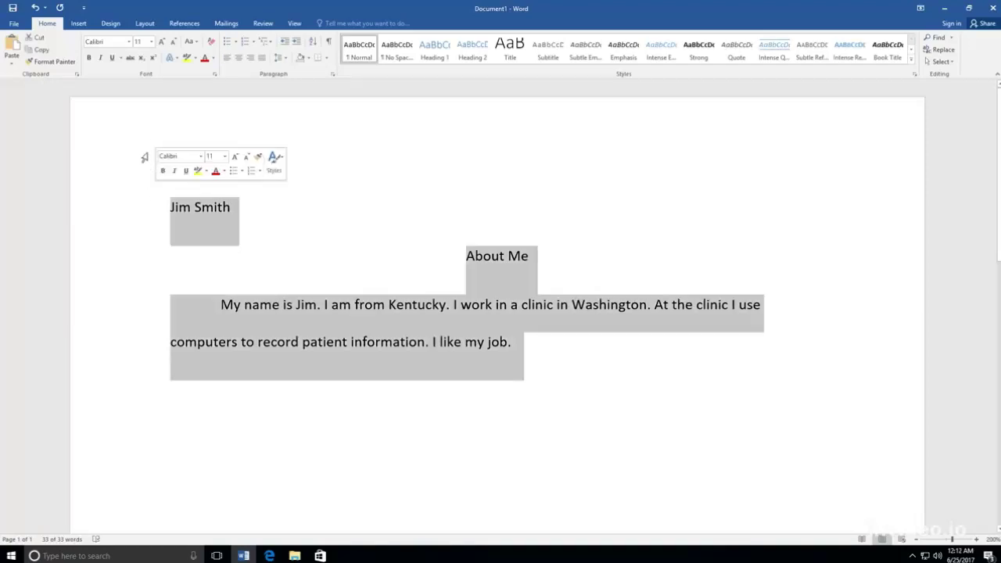
left_click(153, 41)
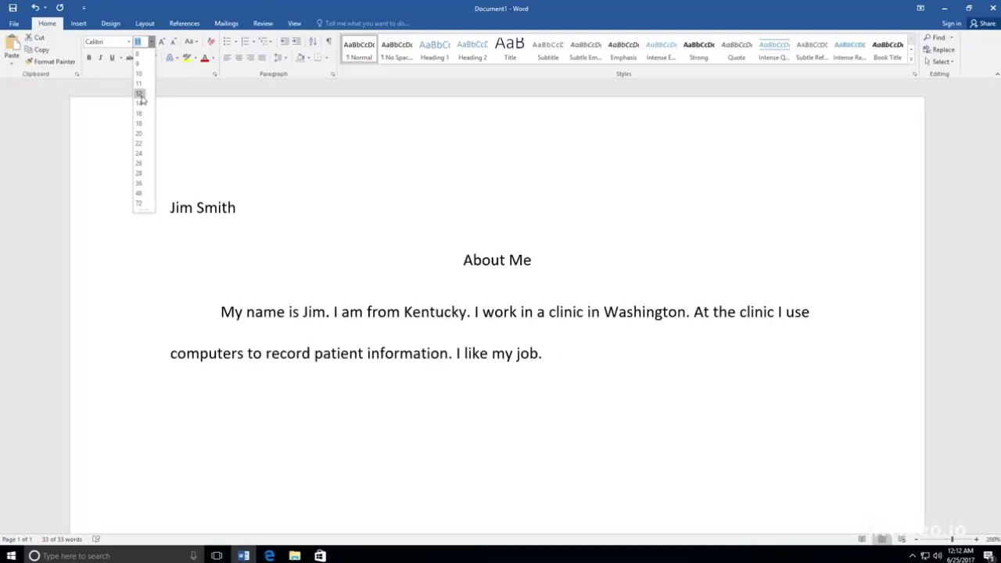
key("Escape")
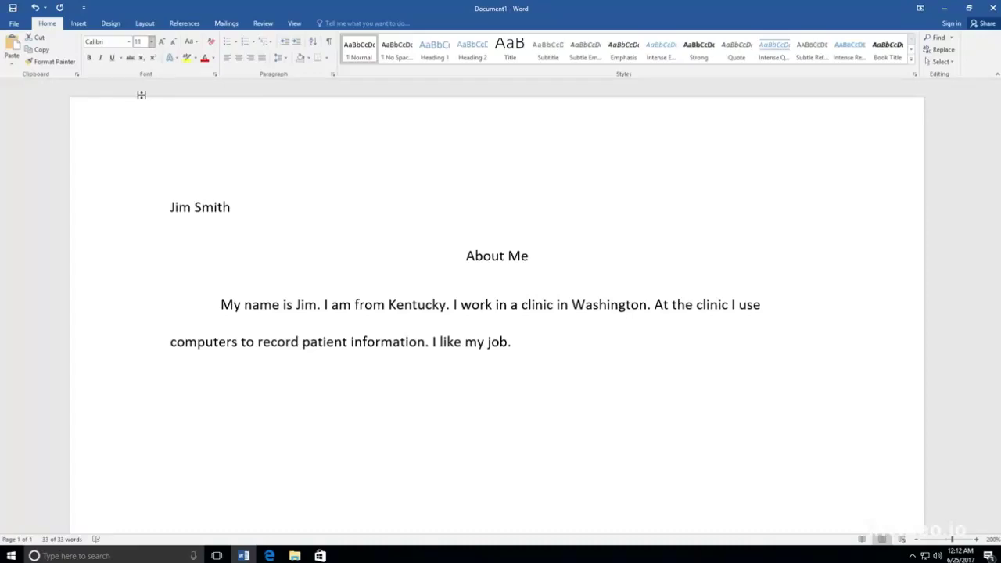
key("ctrl+a")
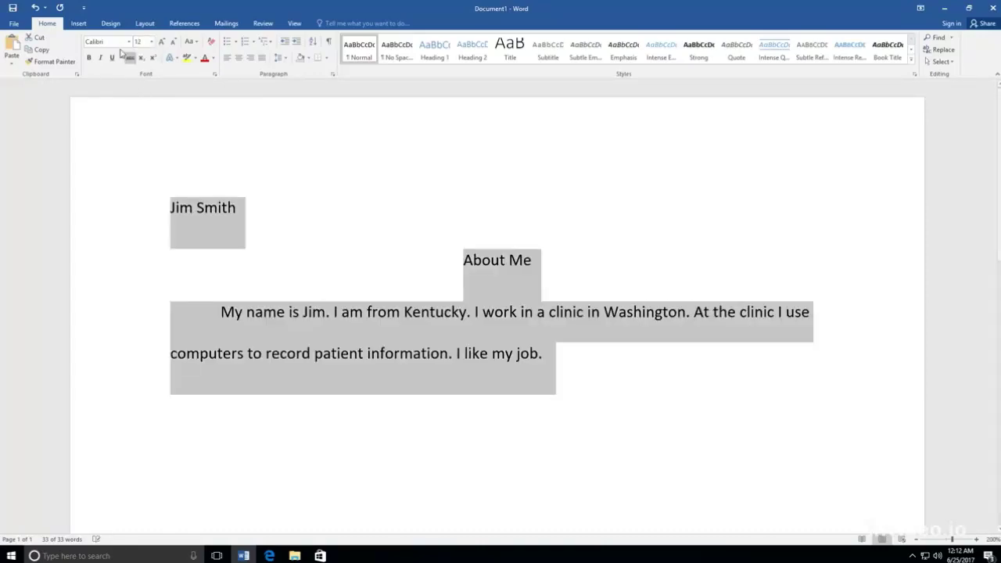
key("ctrl+shift+period")
key("ctrl+z")
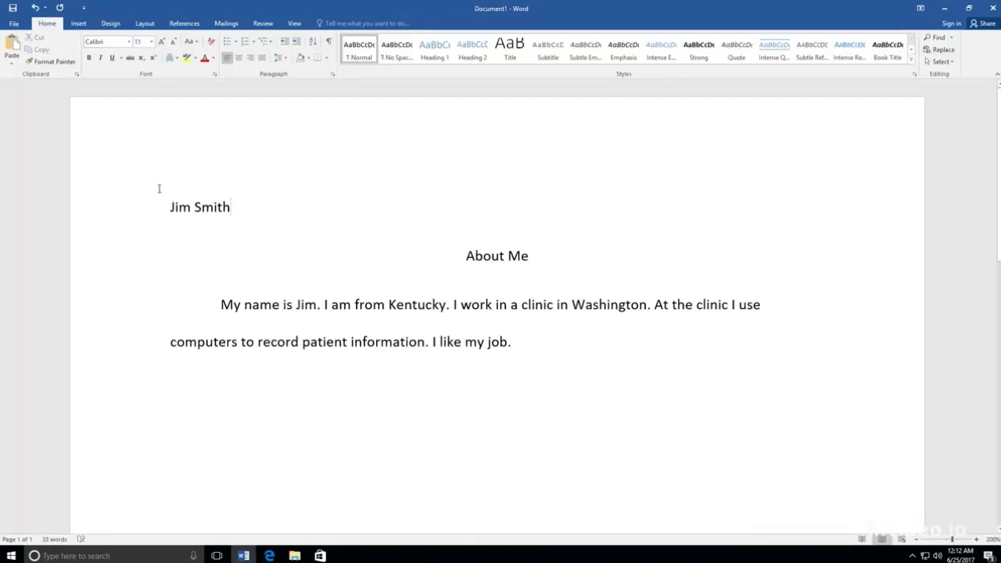
Set all of the document's text to size 12 in the Calibri (Body) font
key("ctrl+a")
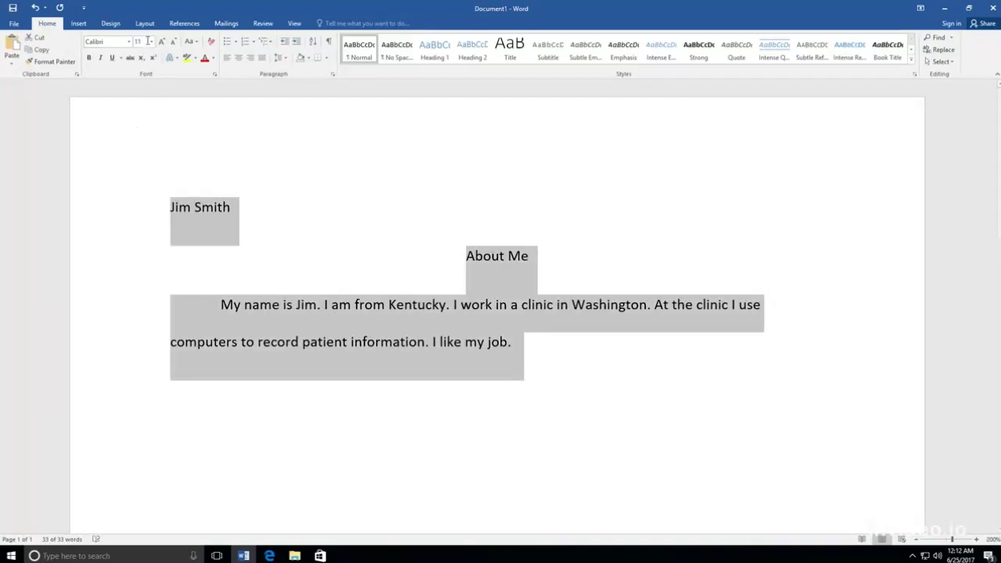
left_click(151, 42)
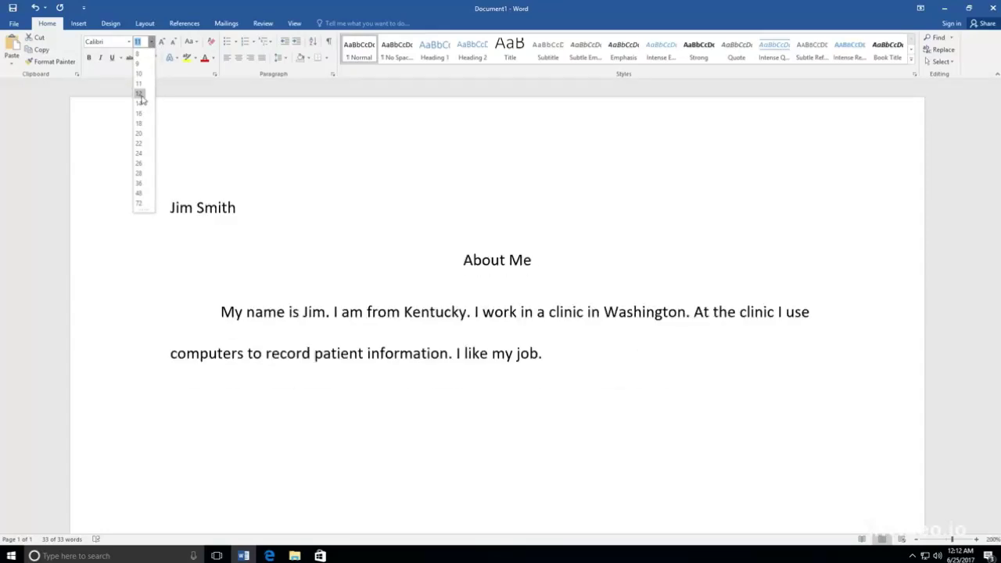
left_click(141, 94)
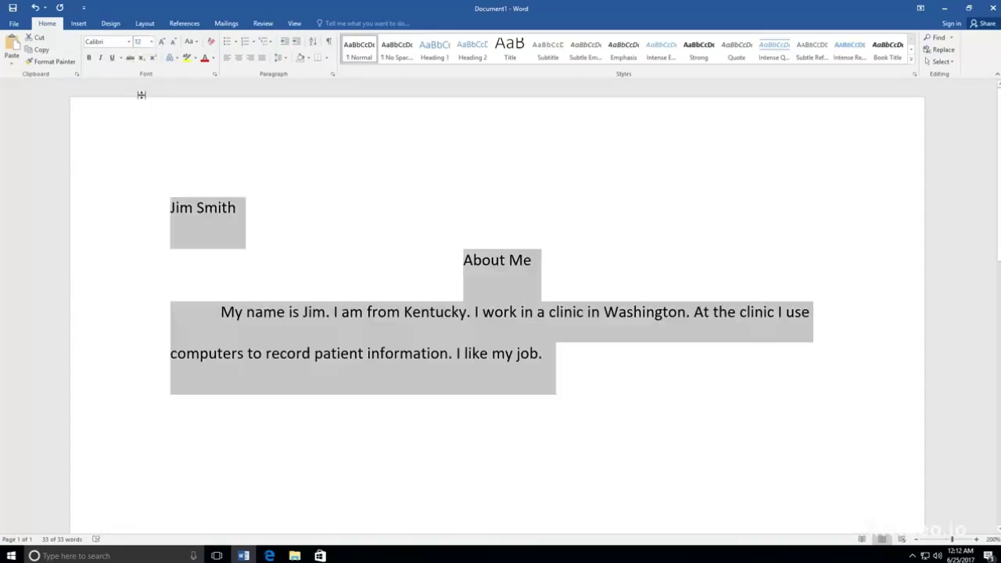
left_click(129, 42)
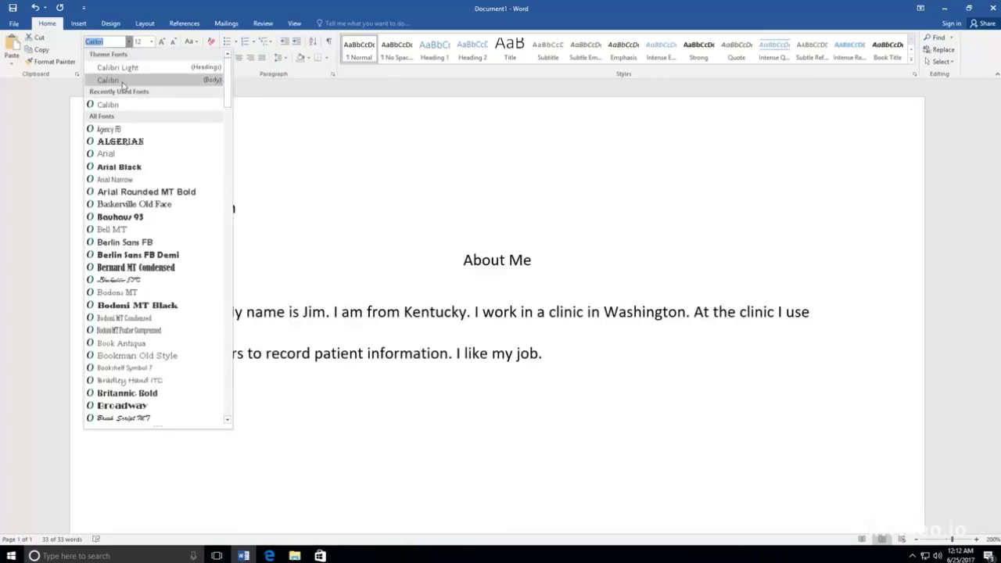
left_click(127, 81)
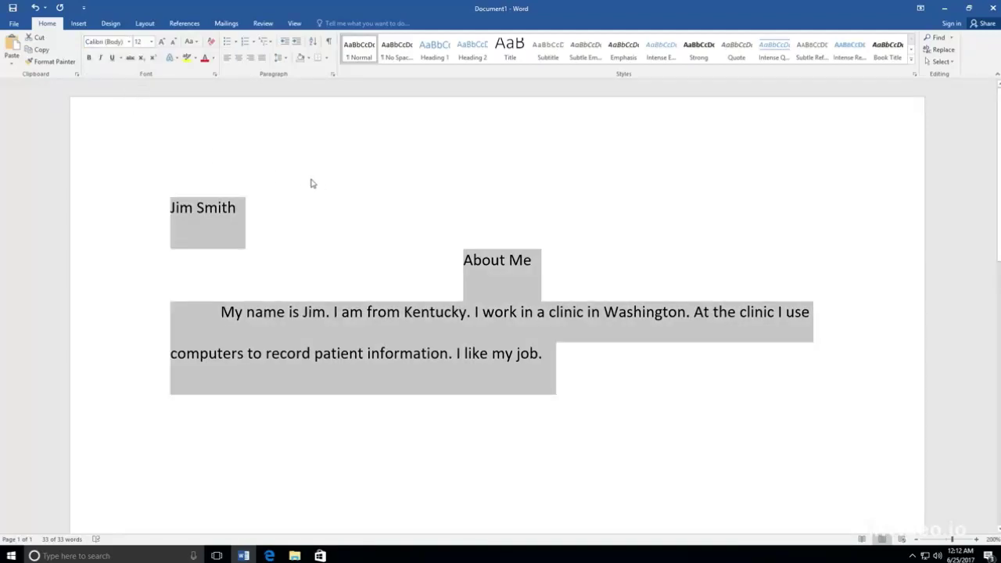
left_click(314, 180)
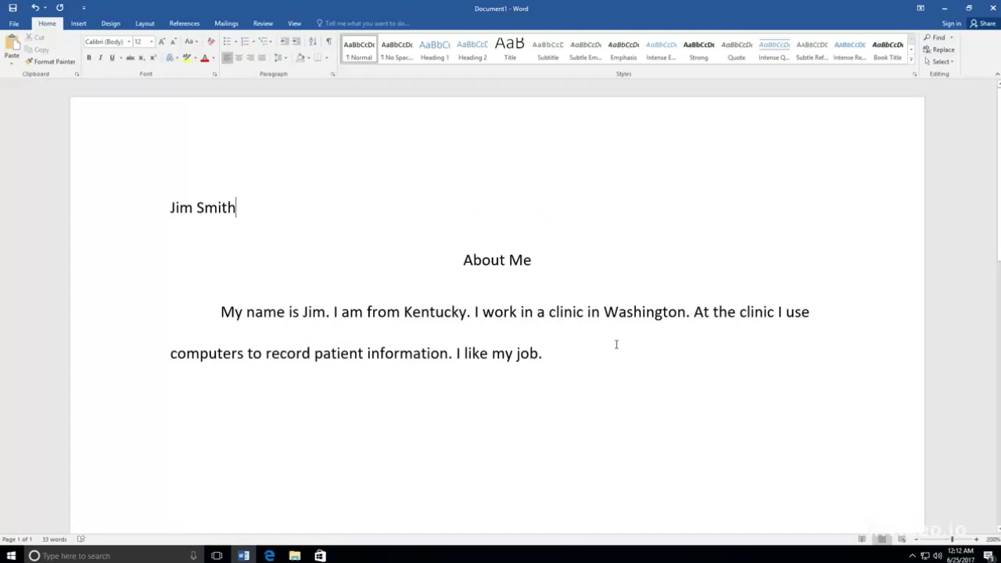
Try to save the document to the Desktop as a Word Document, adding "About Me" after the person's name in the file name
left_click(19, 24)
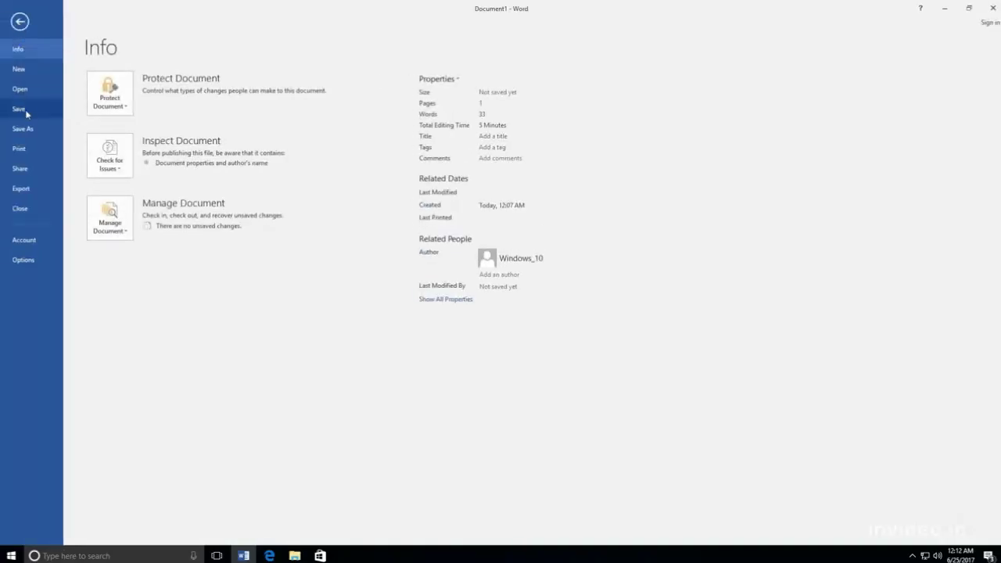
left_click(20, 128)
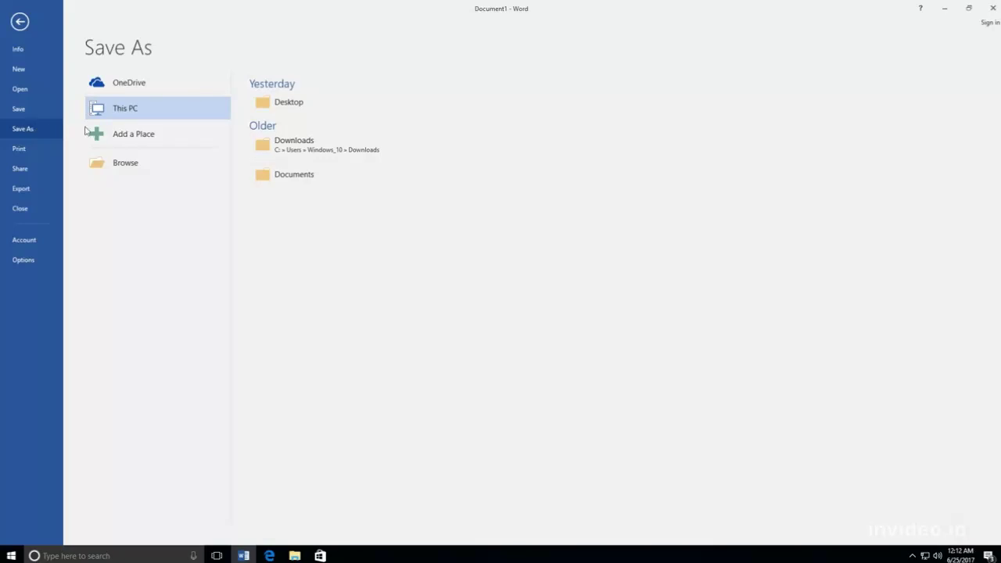
left_click(328, 100)
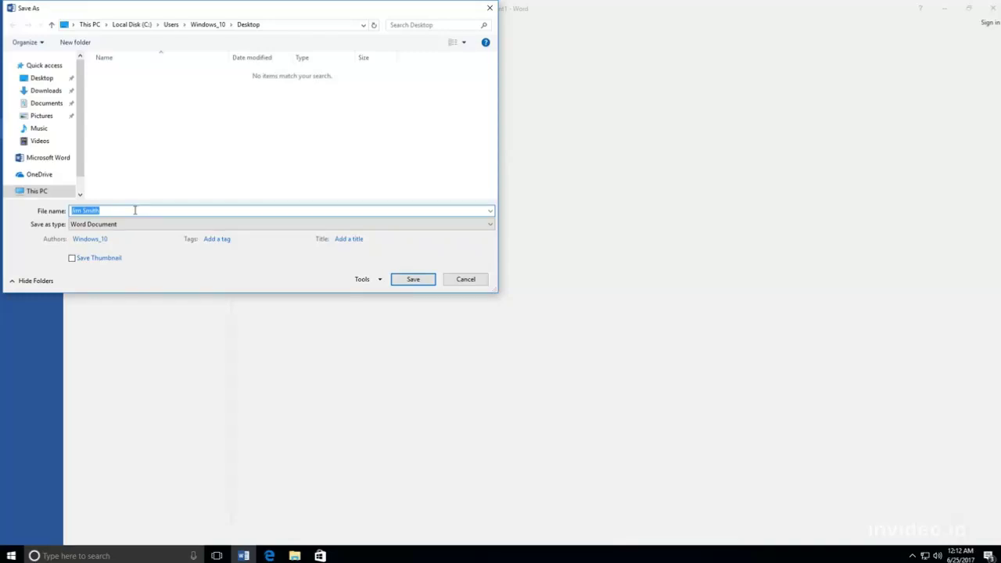
left_click(131, 210)
type("About Me")
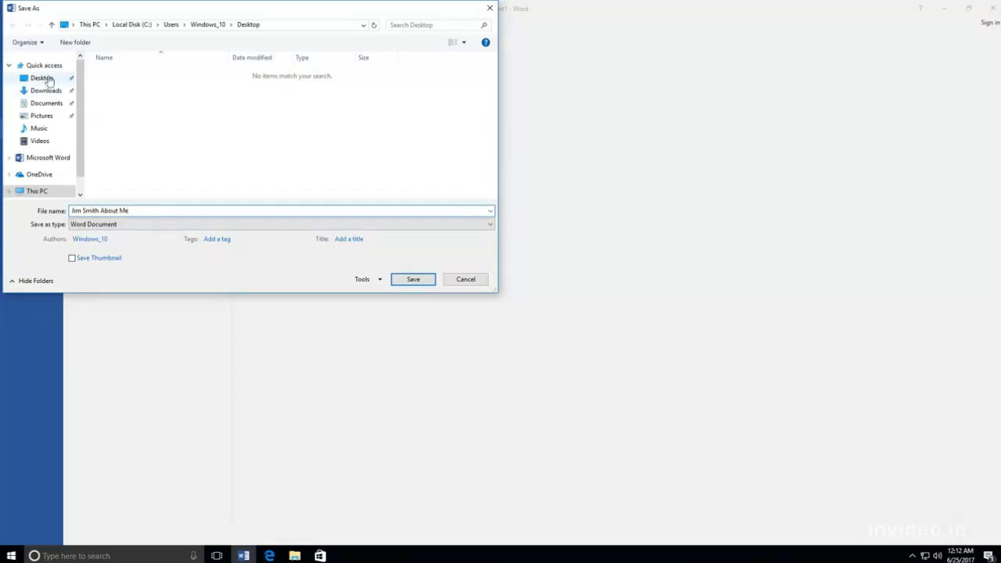
left_click(47, 81)
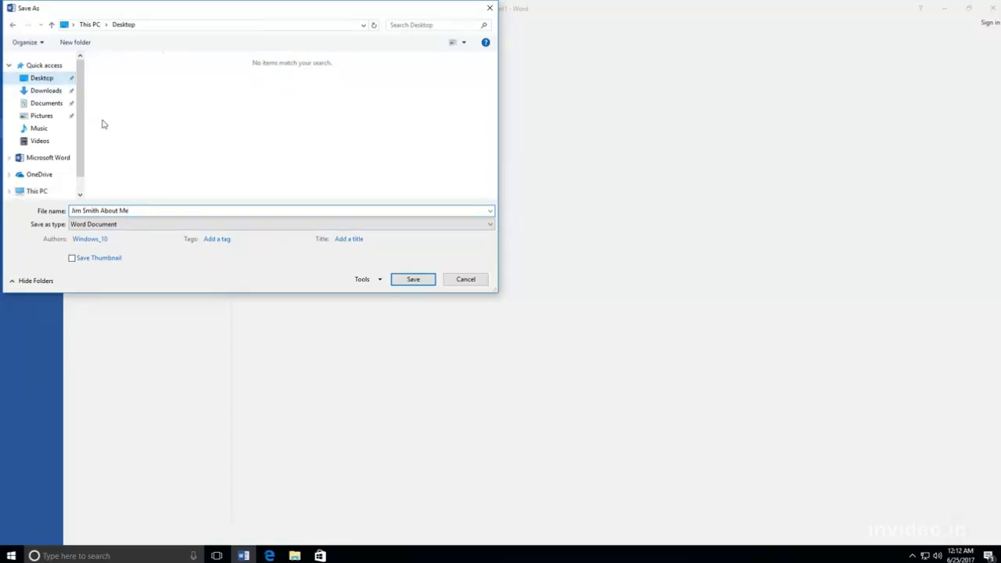
left_click(413, 280)
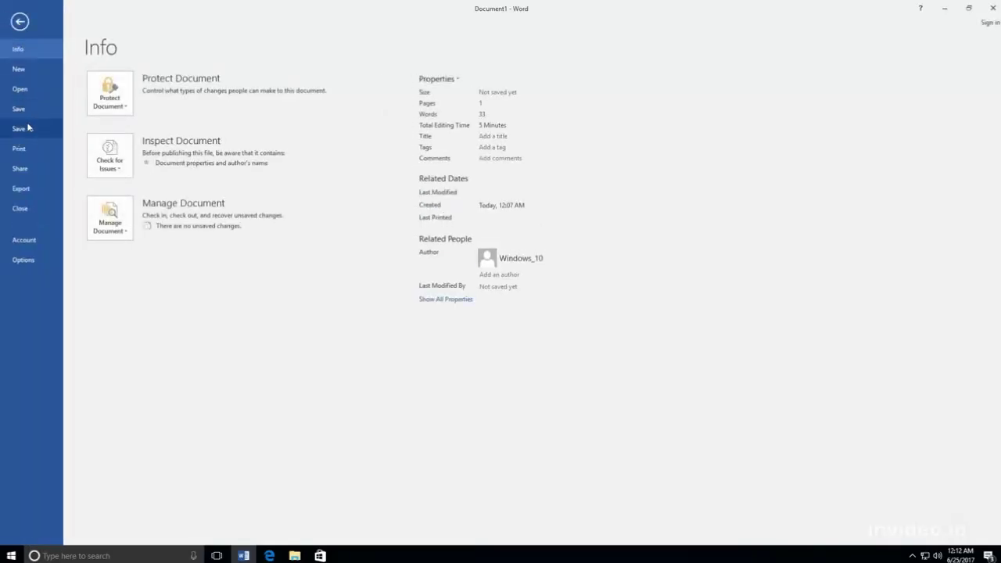
Save the document in the Desktop folder, appending "About Me" to the suggested file name
left_click(27, 129)
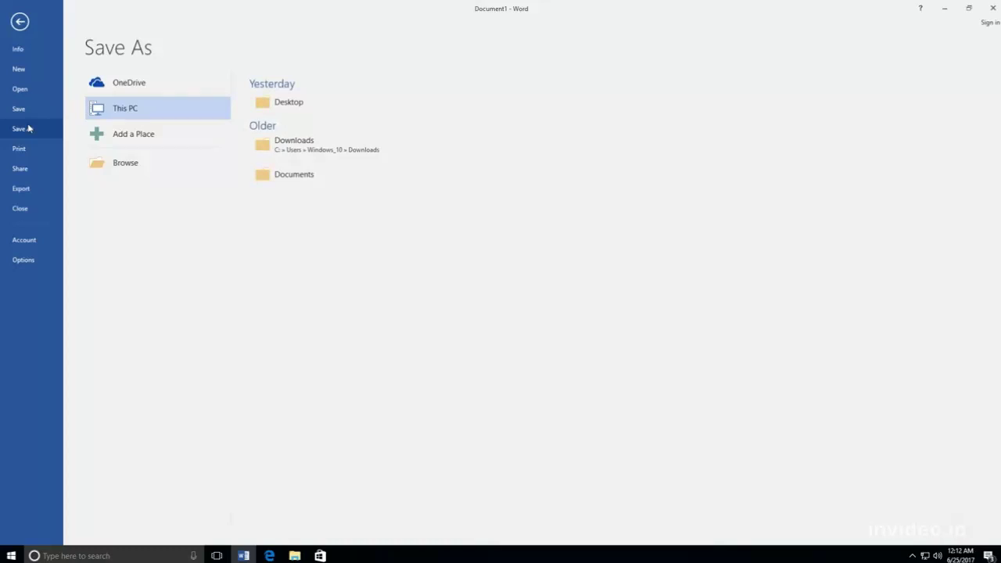
left_click(327, 100)
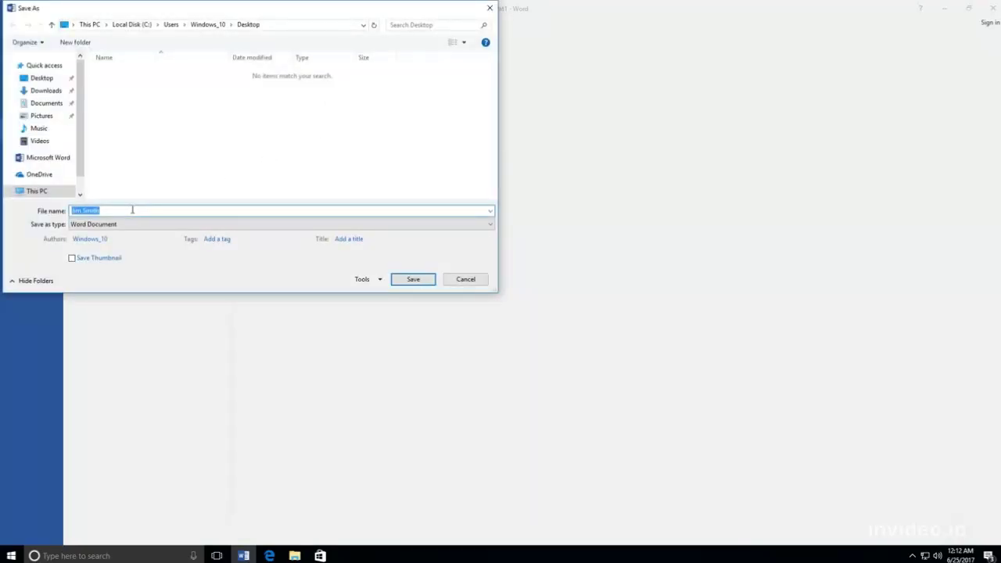
left_click(134, 211)
type("About Me")
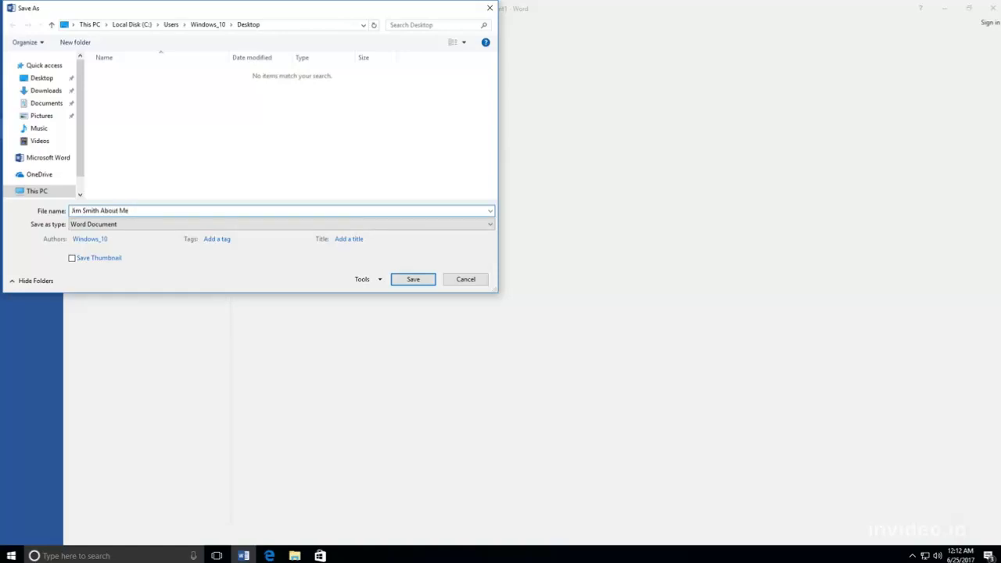
left_click(46, 78)
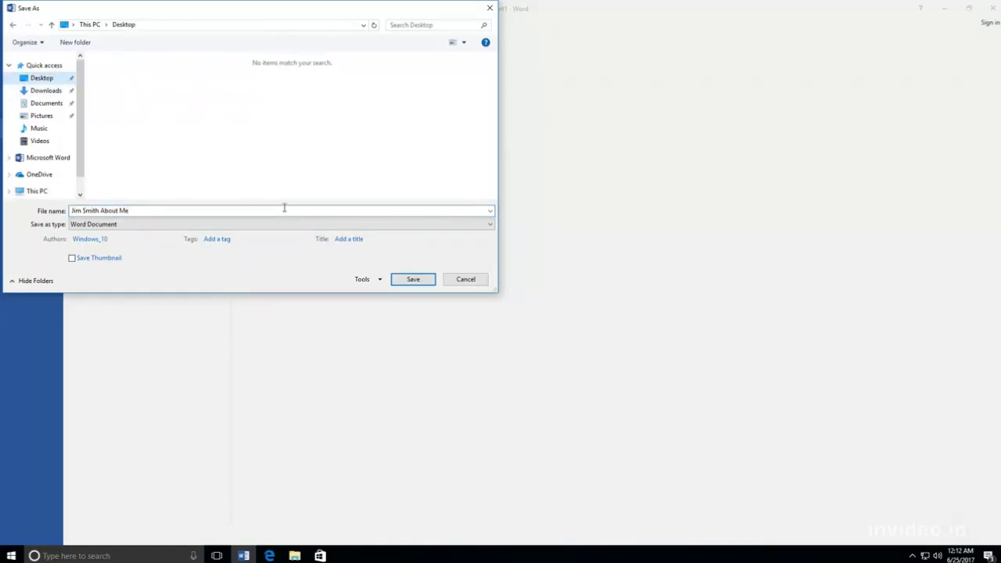
left_click(413, 280)
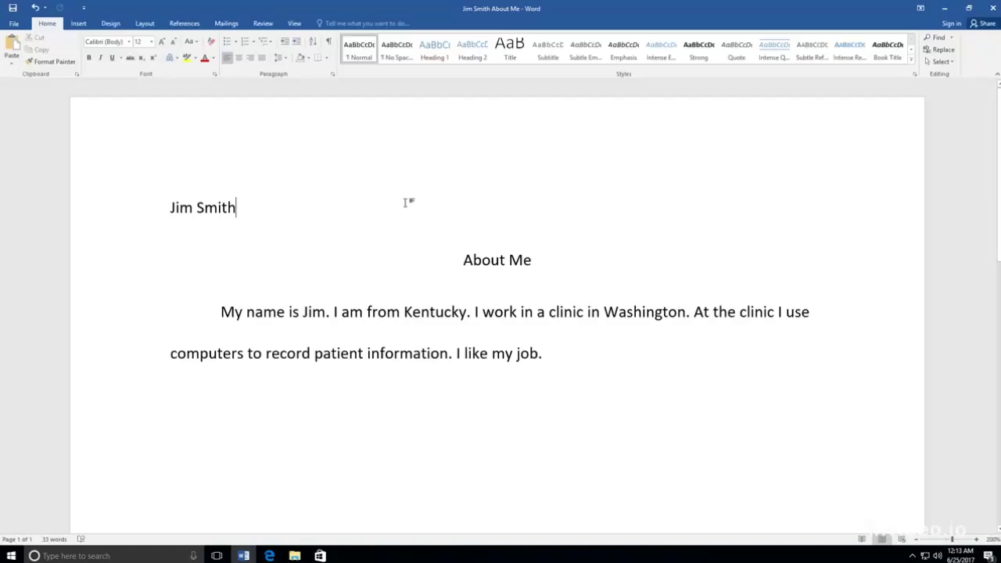